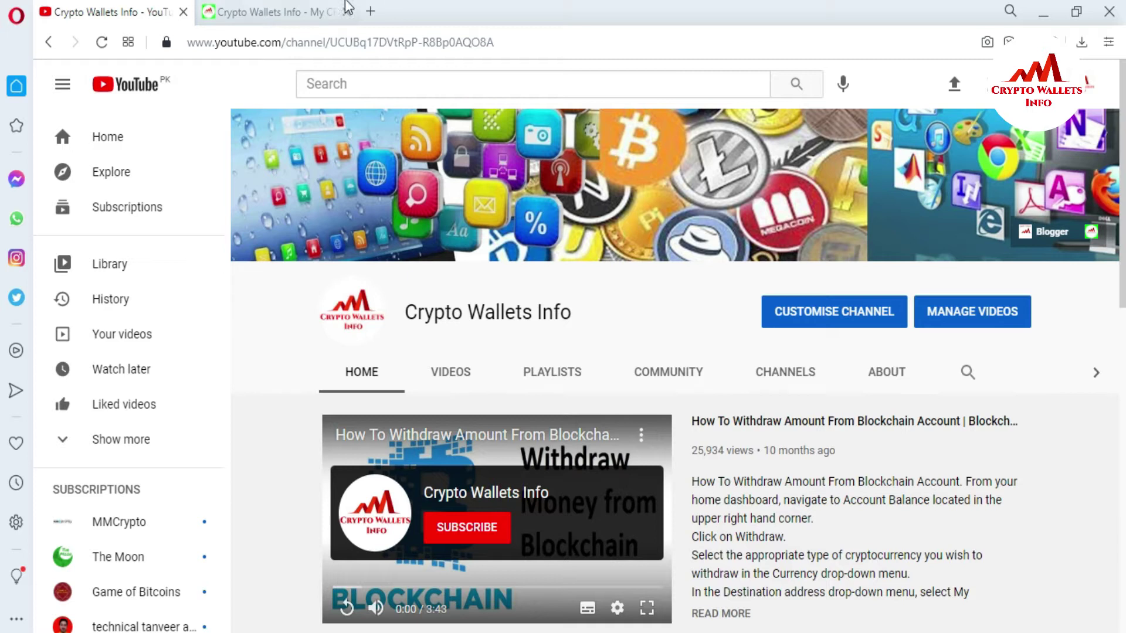
# Step: Switch to the Crypto Wallets Info website tab
pyautogui.click(293, 17)
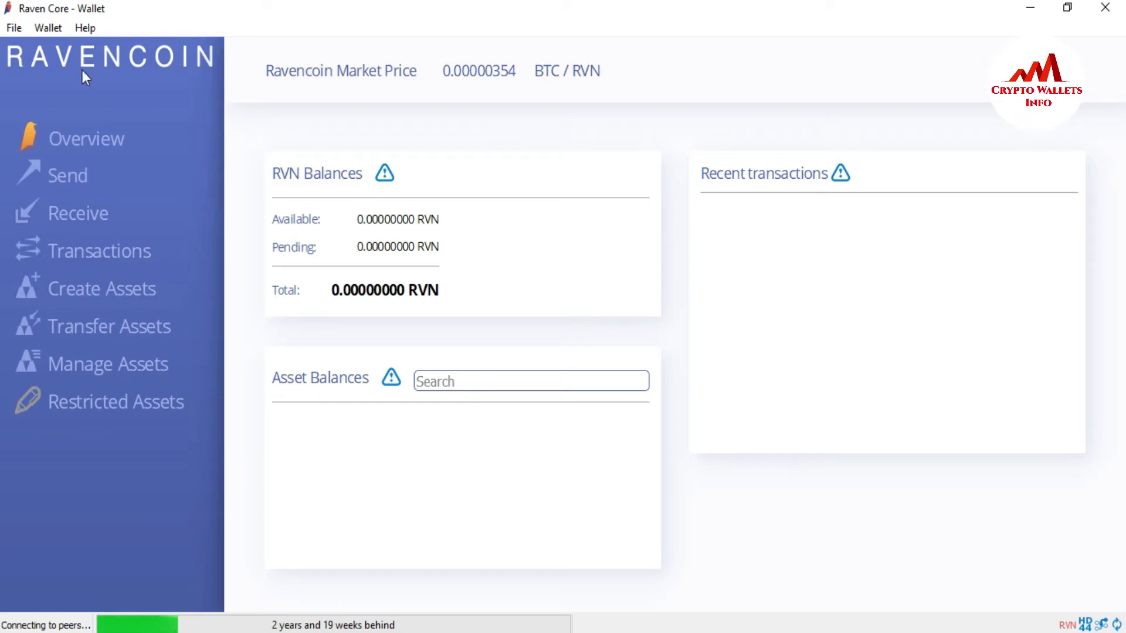
# Step: Show the wallet's receiving addresses via File > Receiving addresses
pyautogui.click(13, 29)
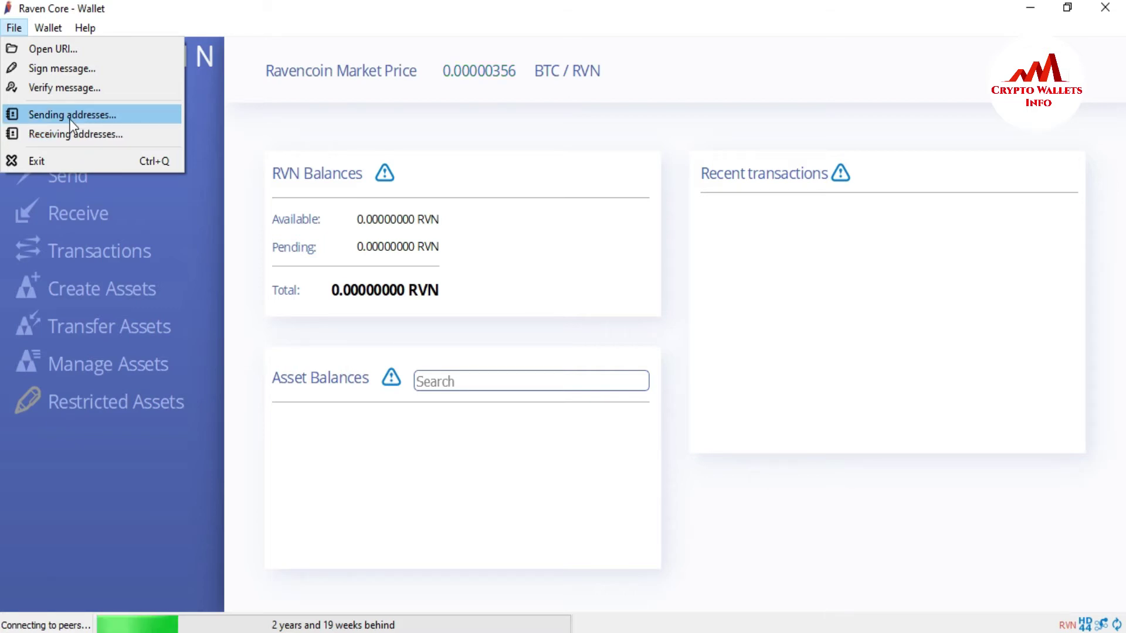
pyautogui.click(81, 133)
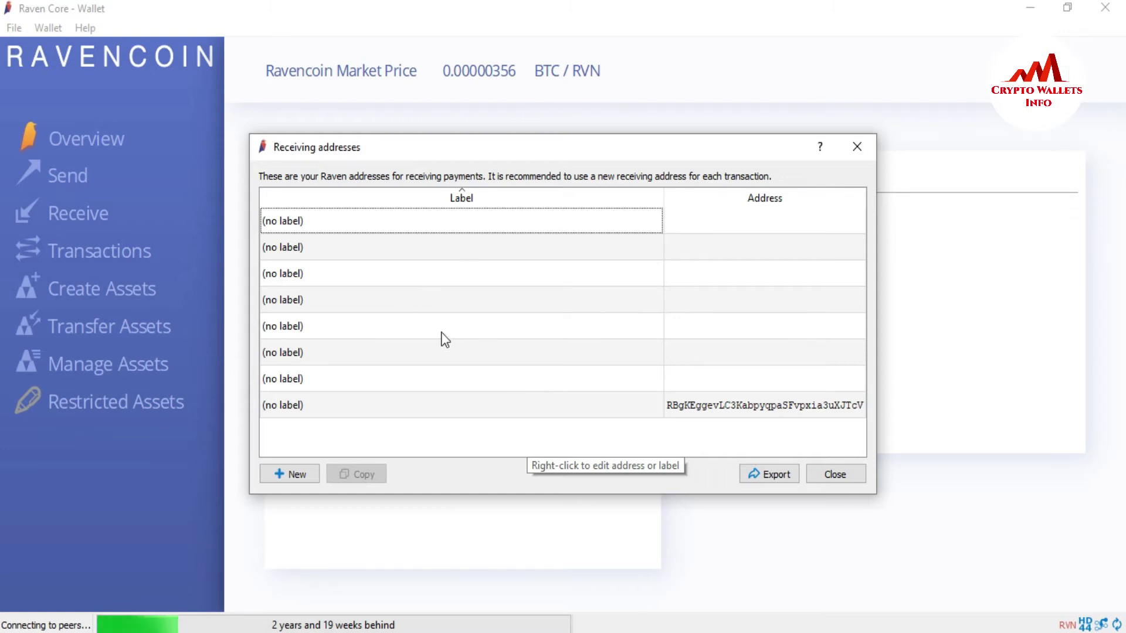
pyautogui.click(769, 476)
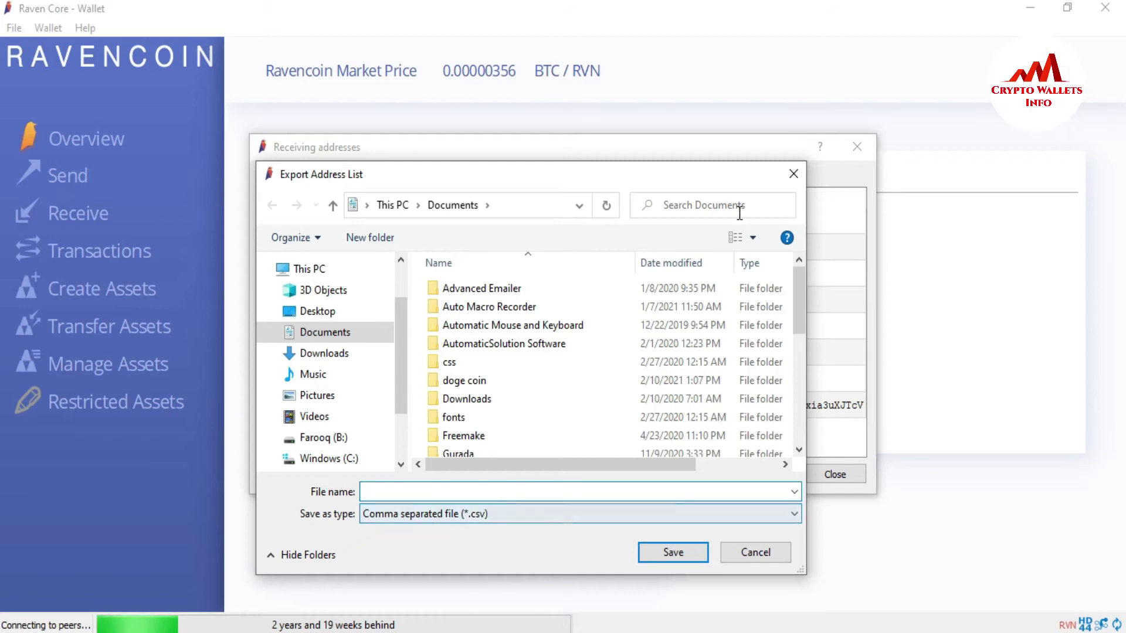
pyautogui.click(791, 175)
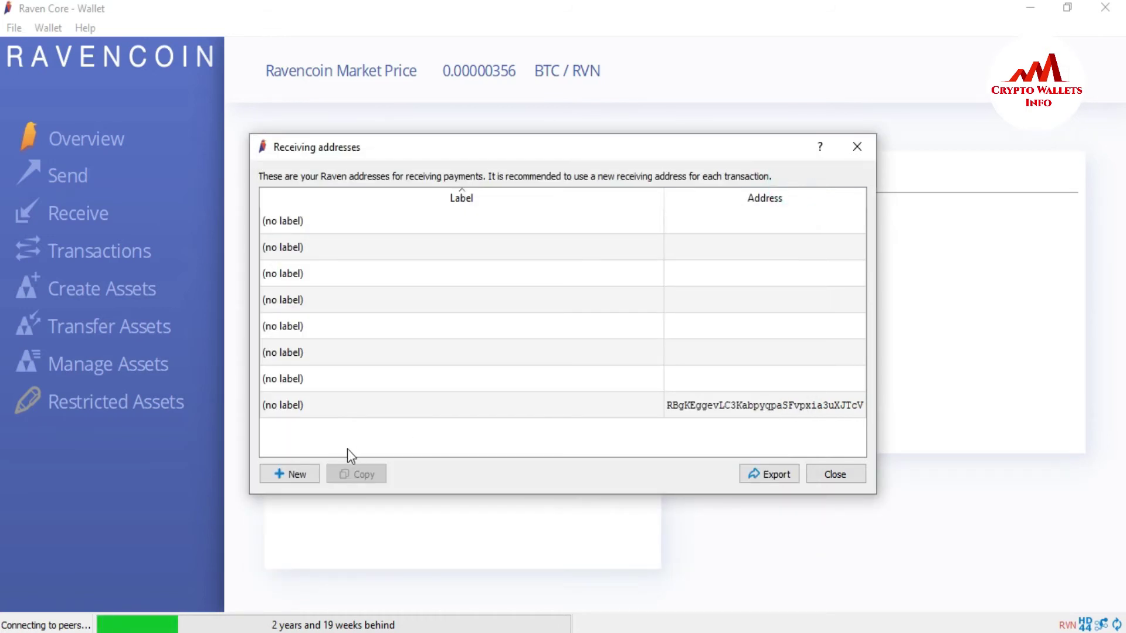
# Step: Create a receiving address labelled with the owner's name plus 'Wallet Address', then close the list
pyautogui.click(294, 473)
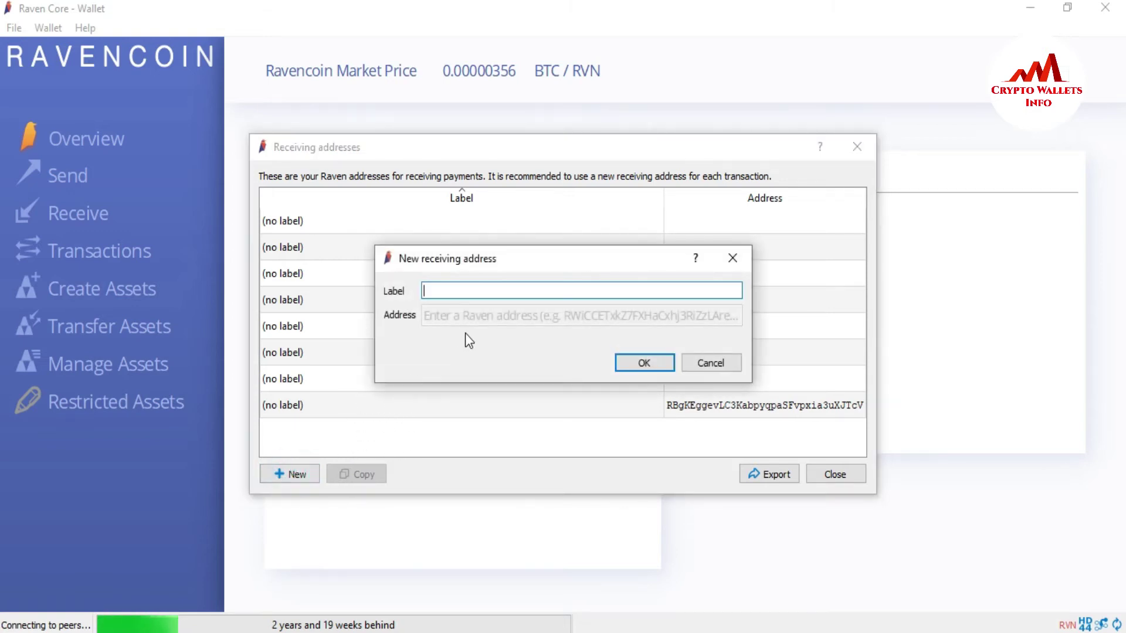
pyautogui.click(456, 293)
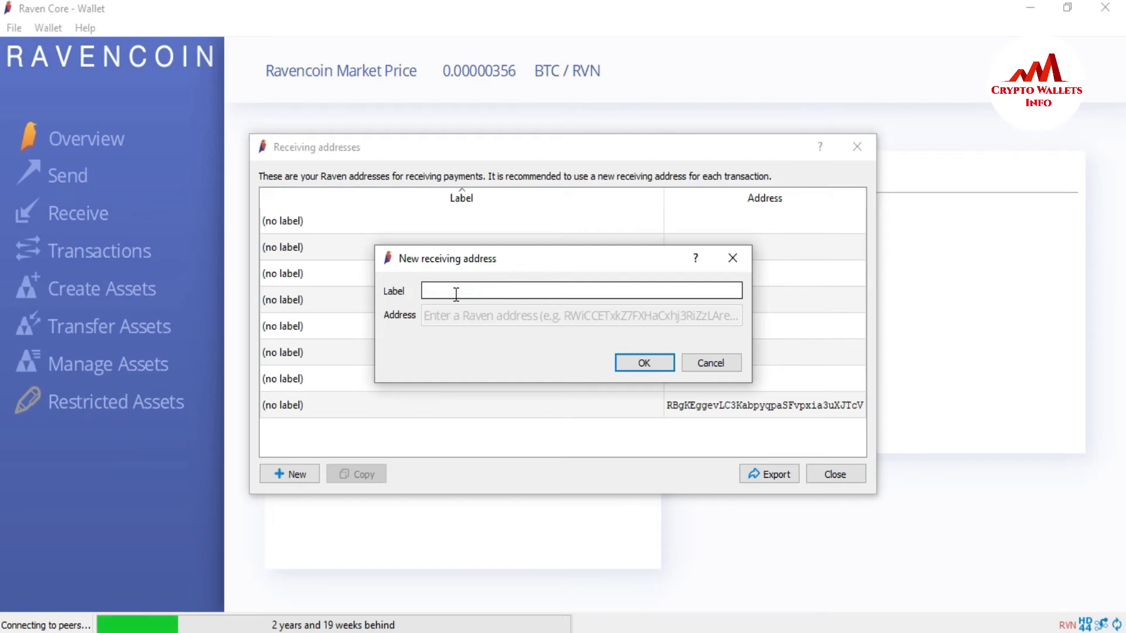
pyautogui.write('K')
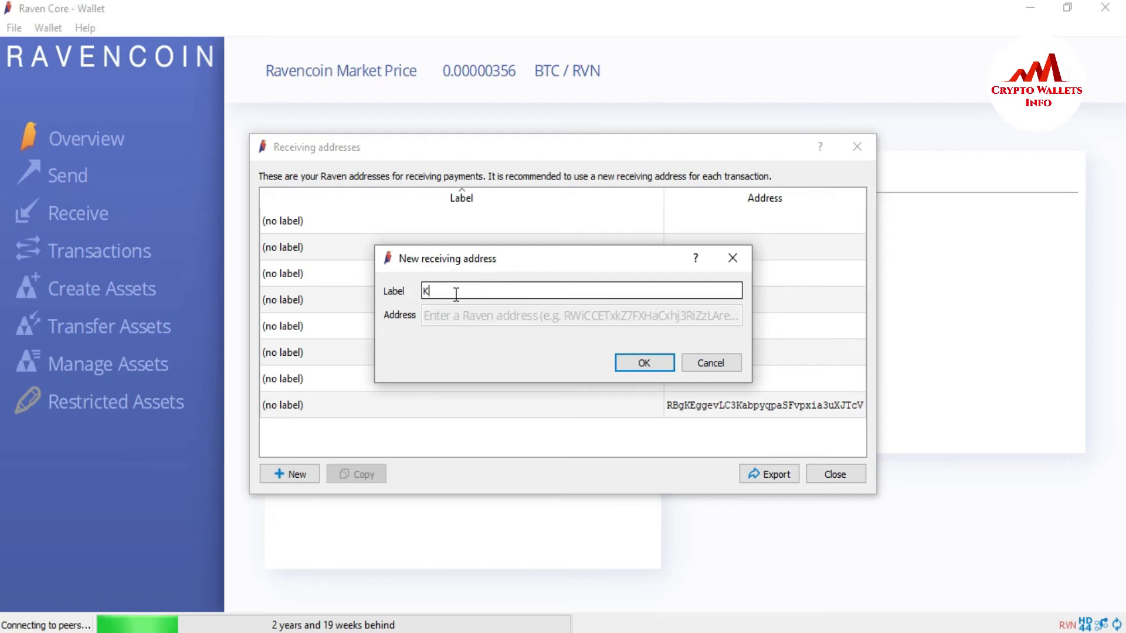
pyautogui.write('ashif Addresa')
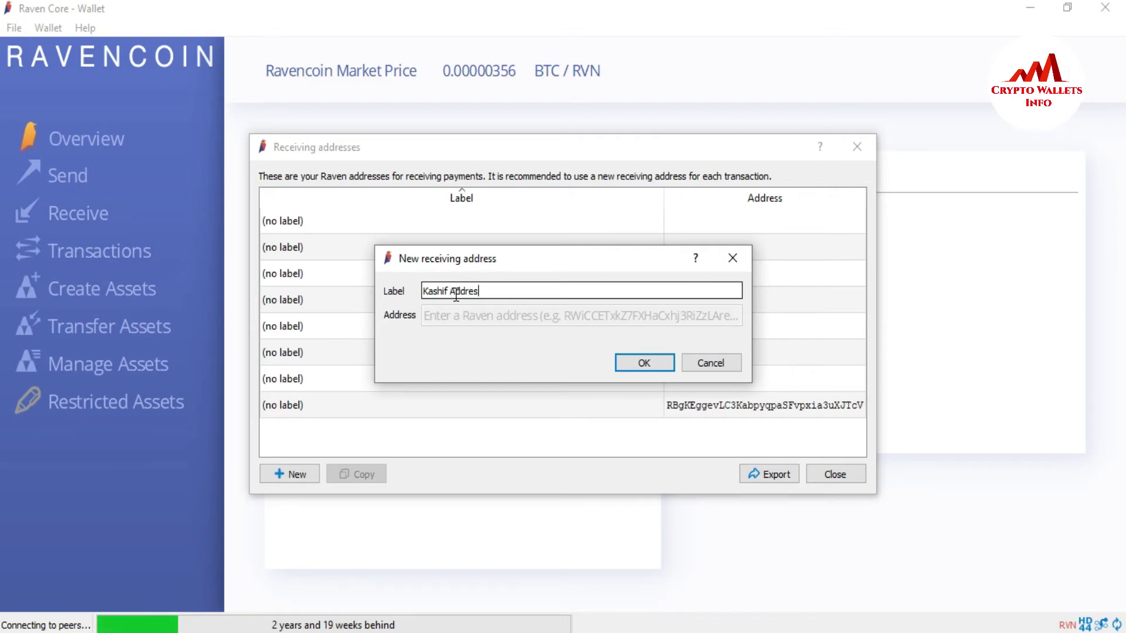
pyautogui.press('BackSpace')
pyautogui.press('BackSpace')
pyautogui.press('BackSpace')
pyautogui.press('BackSpace')
pyautogui.press('BackSpace')
pyautogui.press('BackSpace')
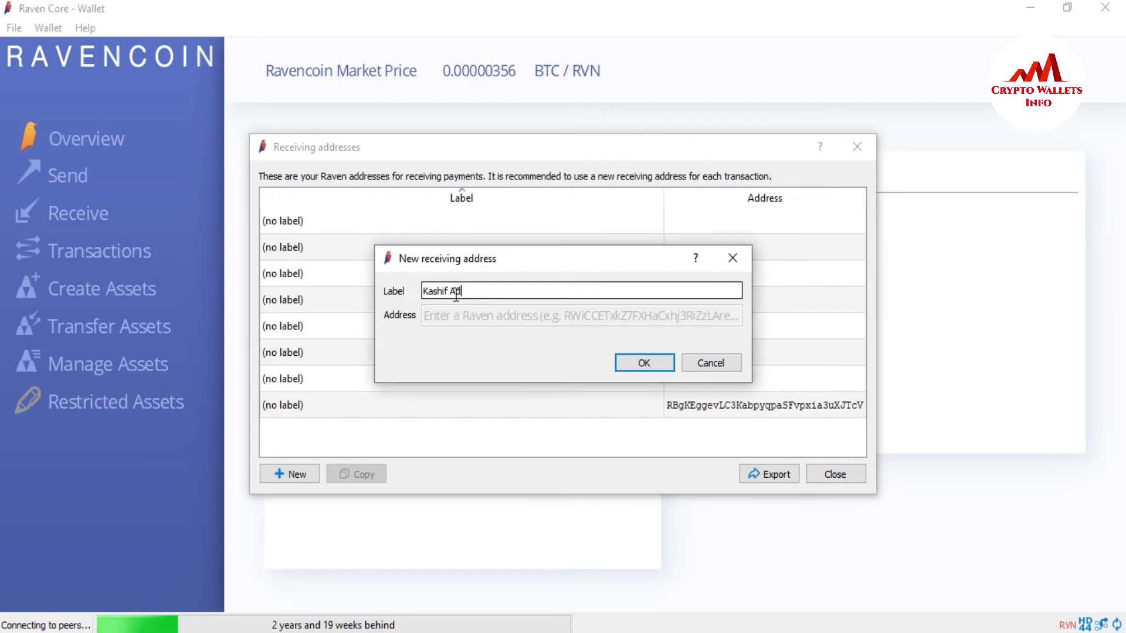
pyautogui.write('Wallet Af=')
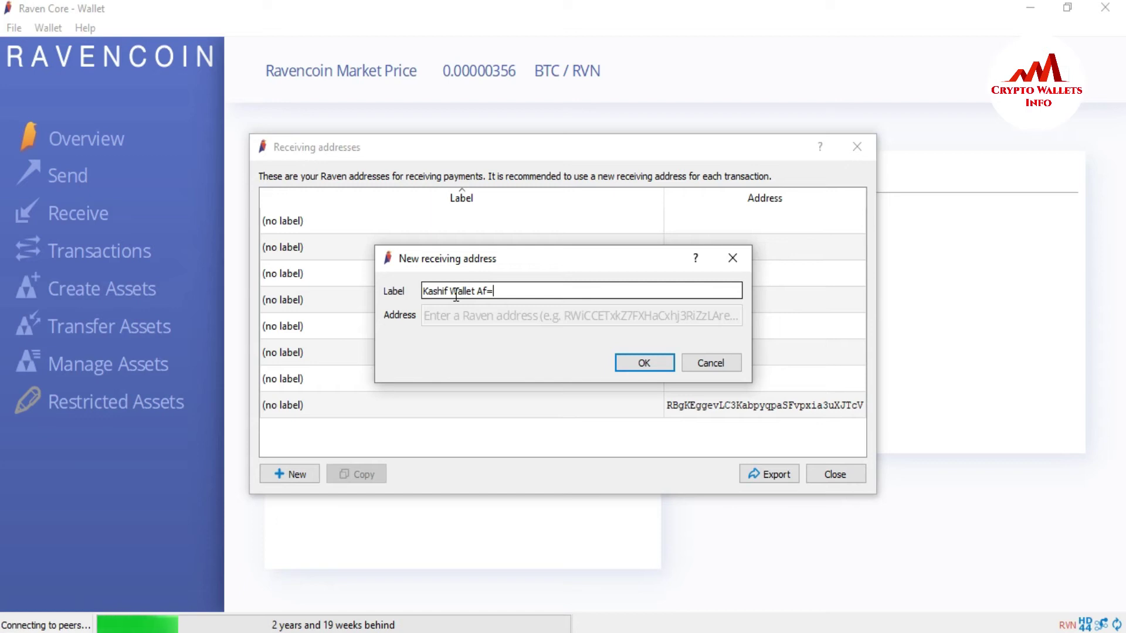
pyautogui.press('BackSpace')
pyautogui.write('ddress')
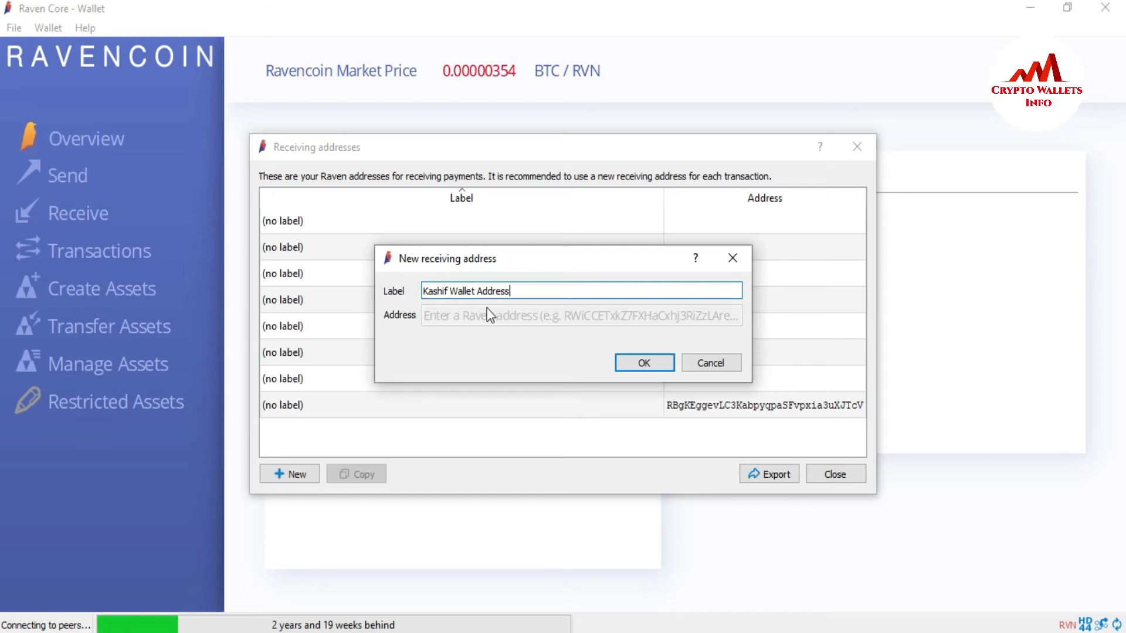
pyautogui.click(644, 362)
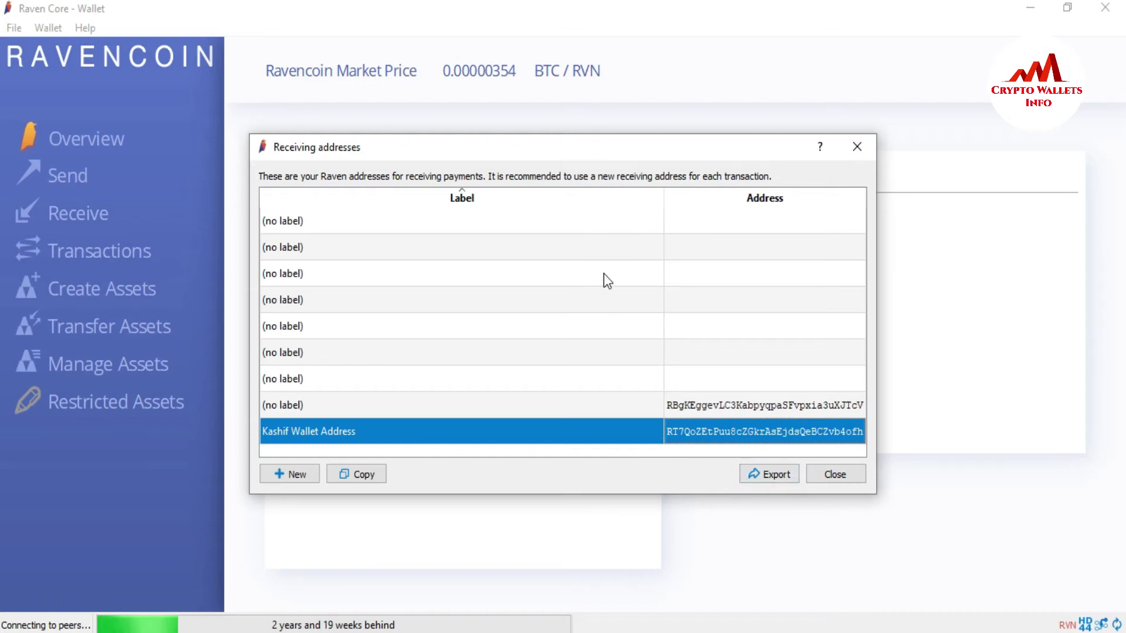
pyautogui.click(843, 476)
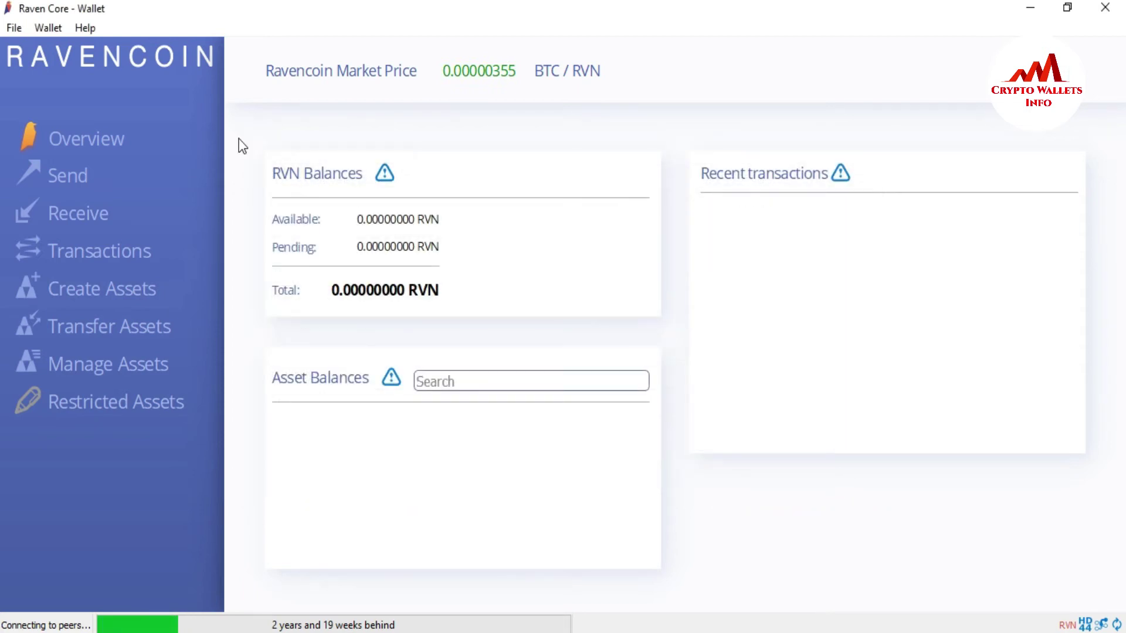
# Step: Open the Sending addresses book and widen it so the labels are readable
pyautogui.click(18, 30)
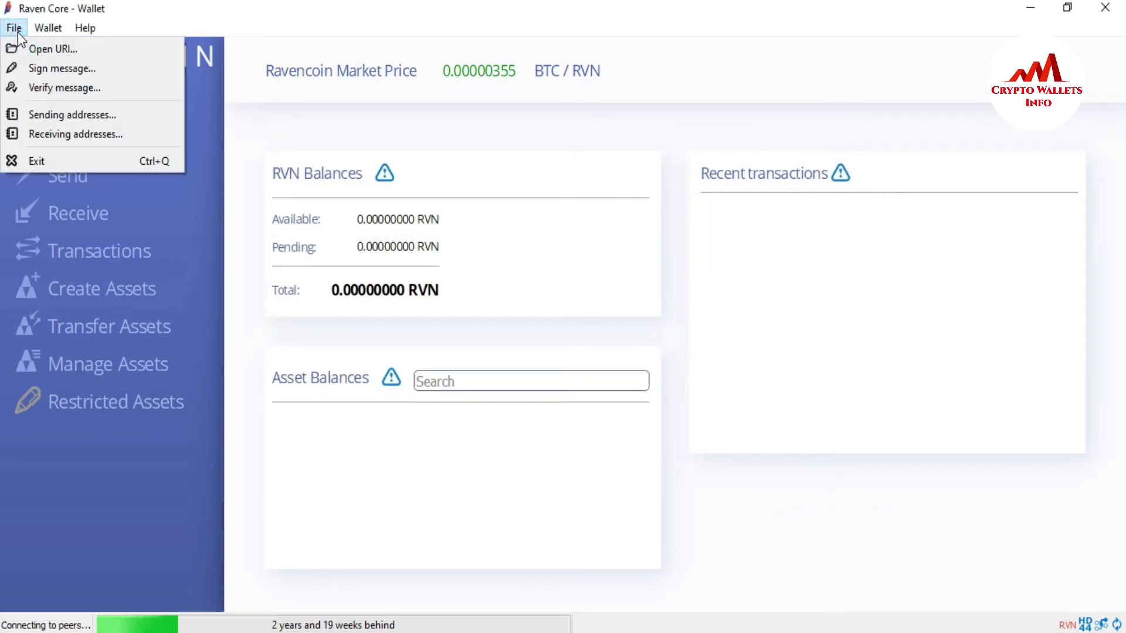
pyautogui.click(66, 115)
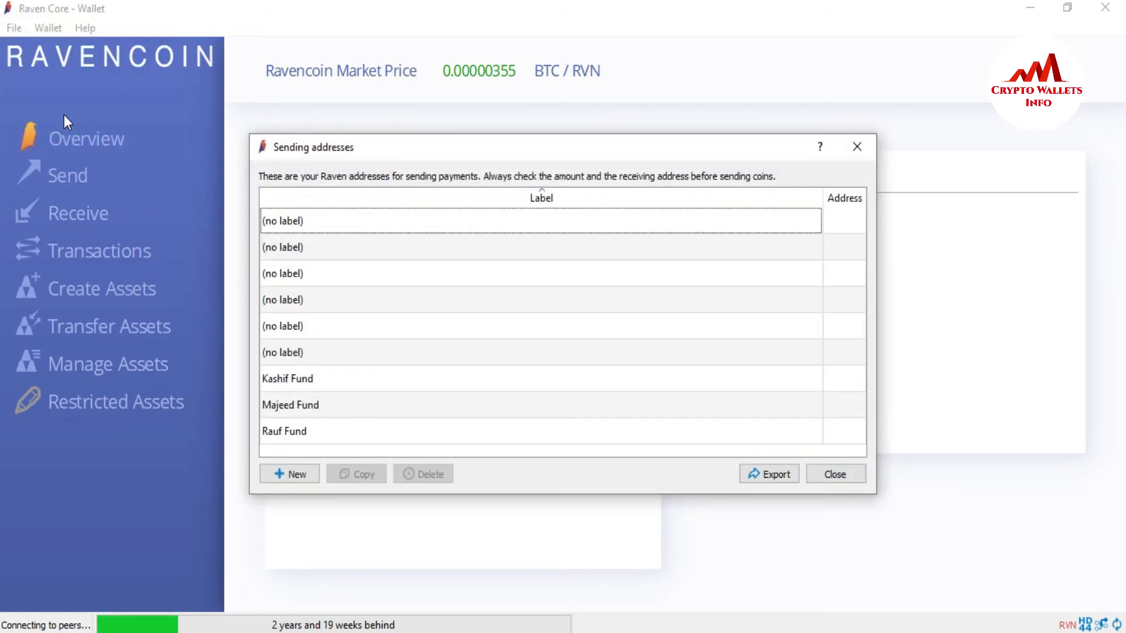
pyautogui.moveTo(877, 304); pyautogui.dragTo(970, 317)
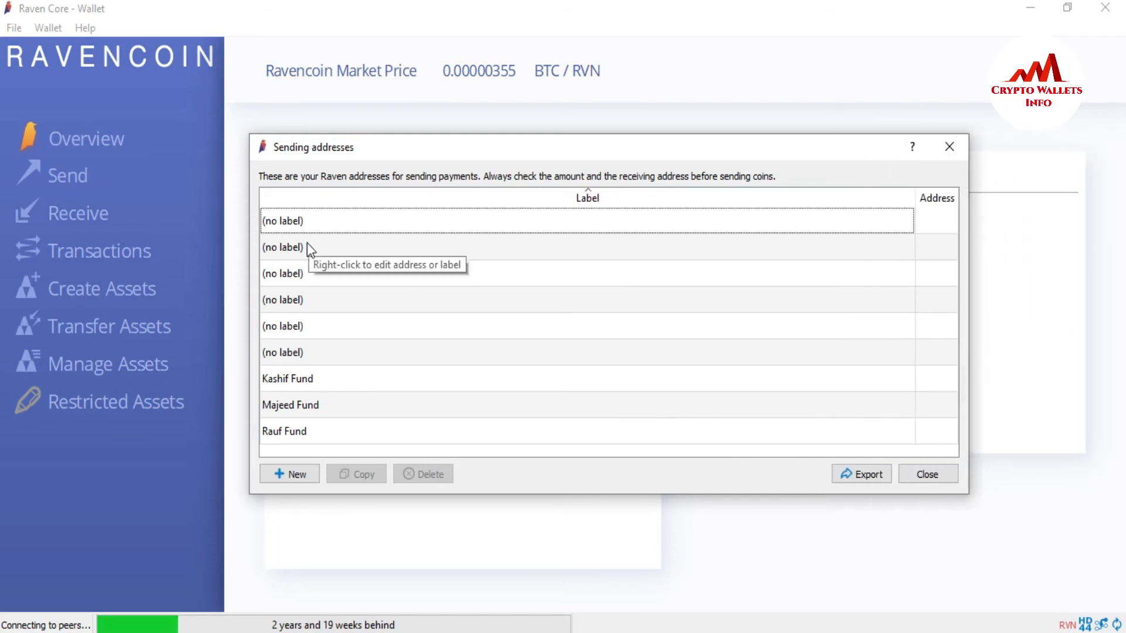
# Step: Inspect the labelled entries without changing them, then start a new sending address
pyautogui.doubleClick(307, 379)
pyautogui.click(316, 404)
pyautogui.doubleClick(320, 381)
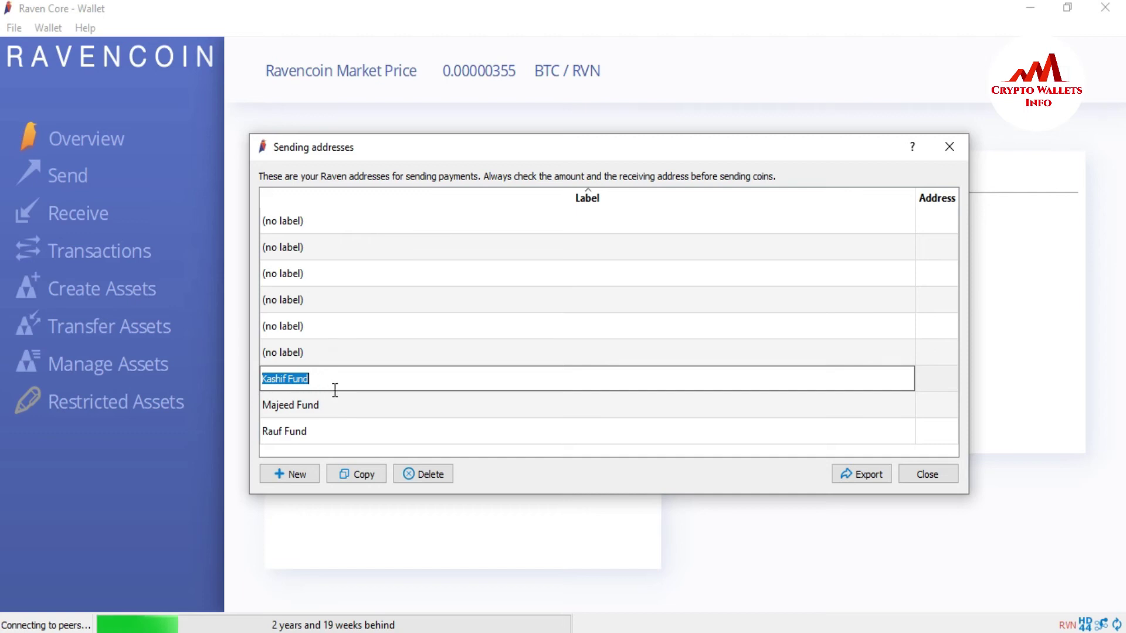
pyautogui.click(329, 397)
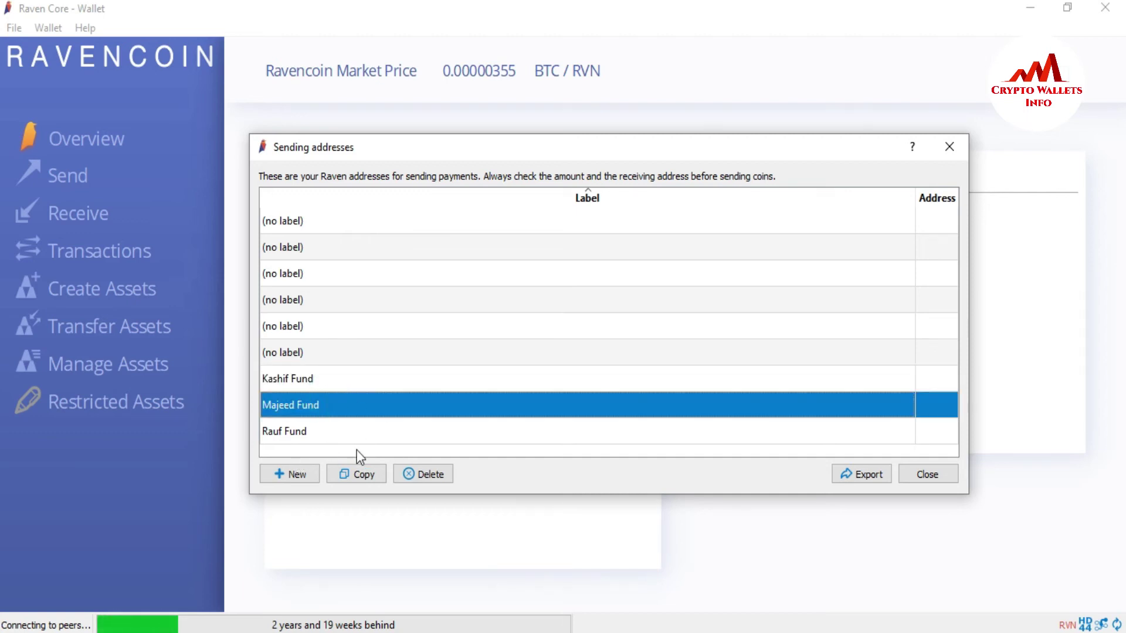
pyautogui.click(289, 478)
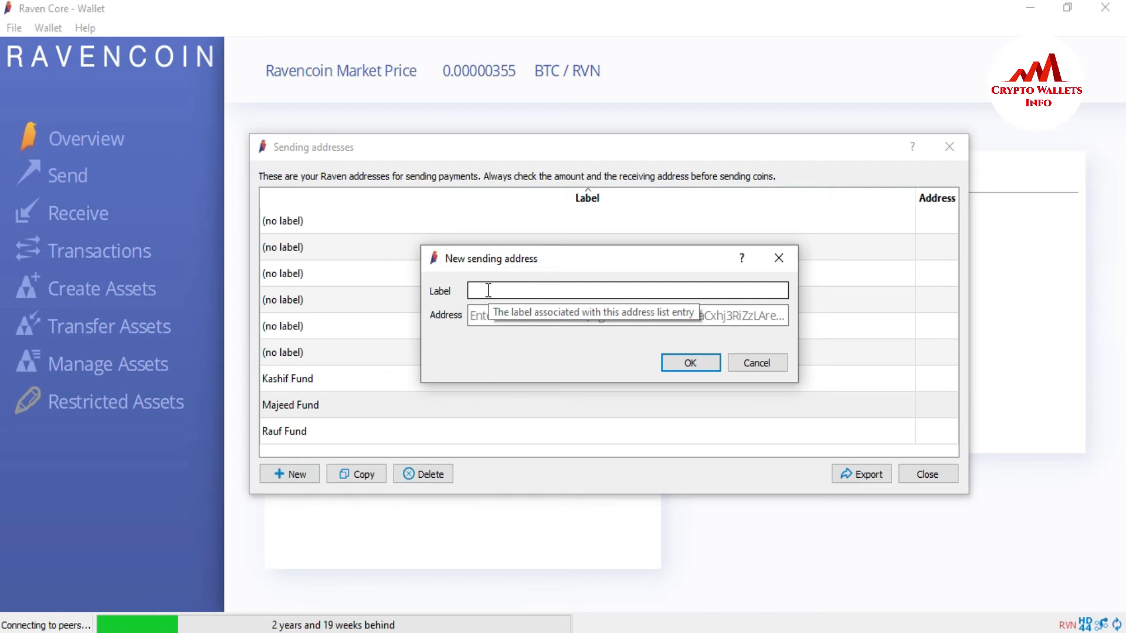
# Step: Discard the empty new sending address after its invalid-address warning, returning to the address list
pyautogui.click(490, 314)
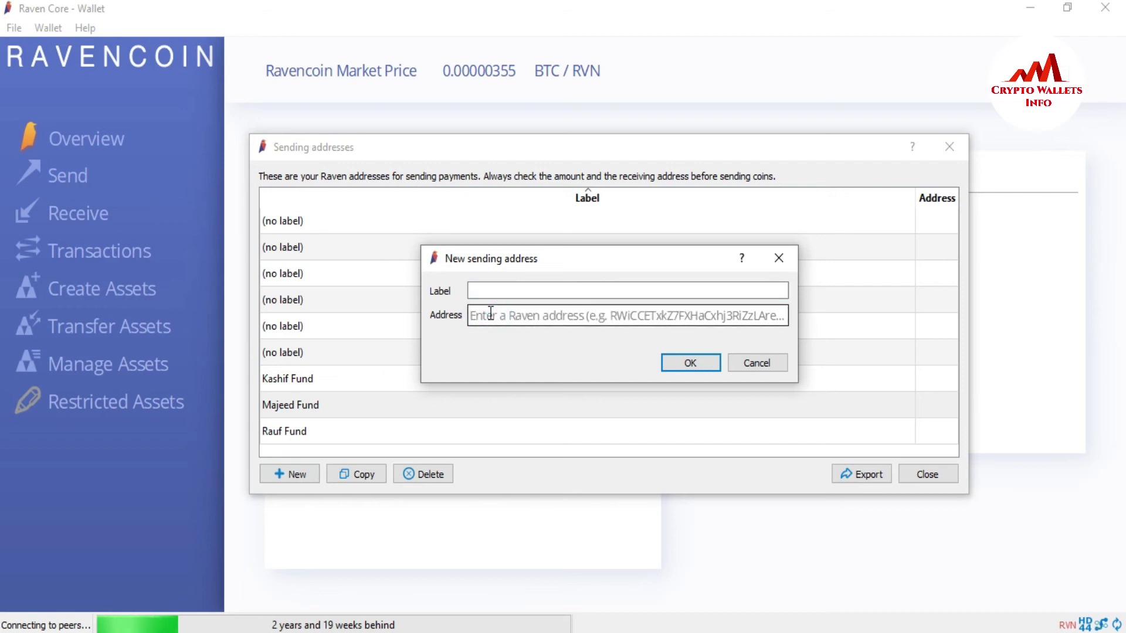
pyautogui.click(690, 362)
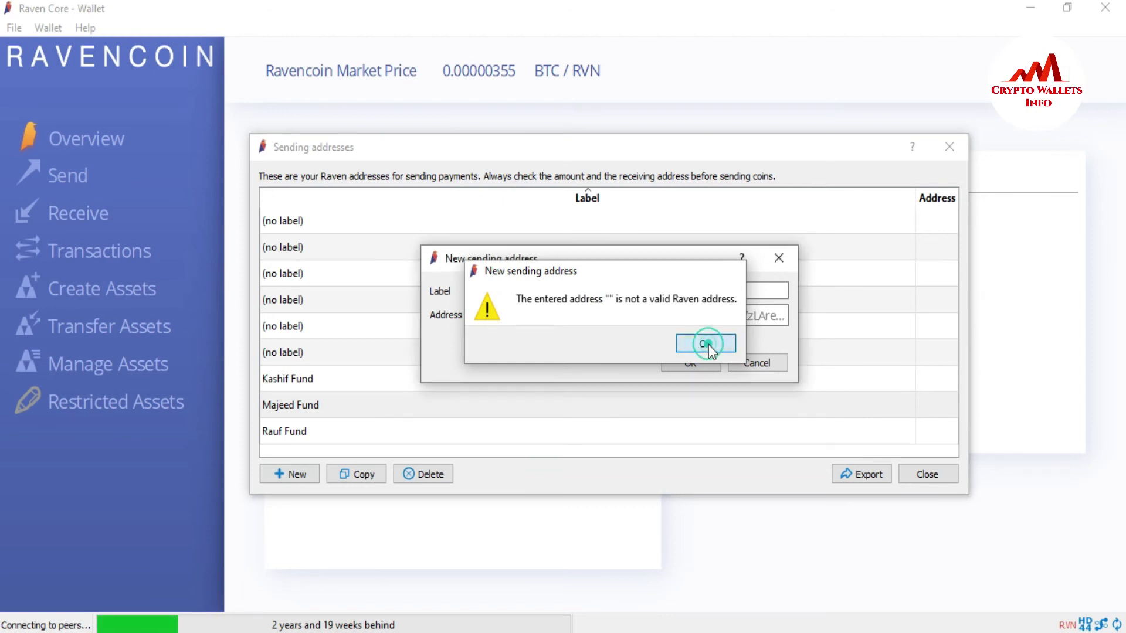
pyautogui.click(705, 344)
pyautogui.click(779, 257)
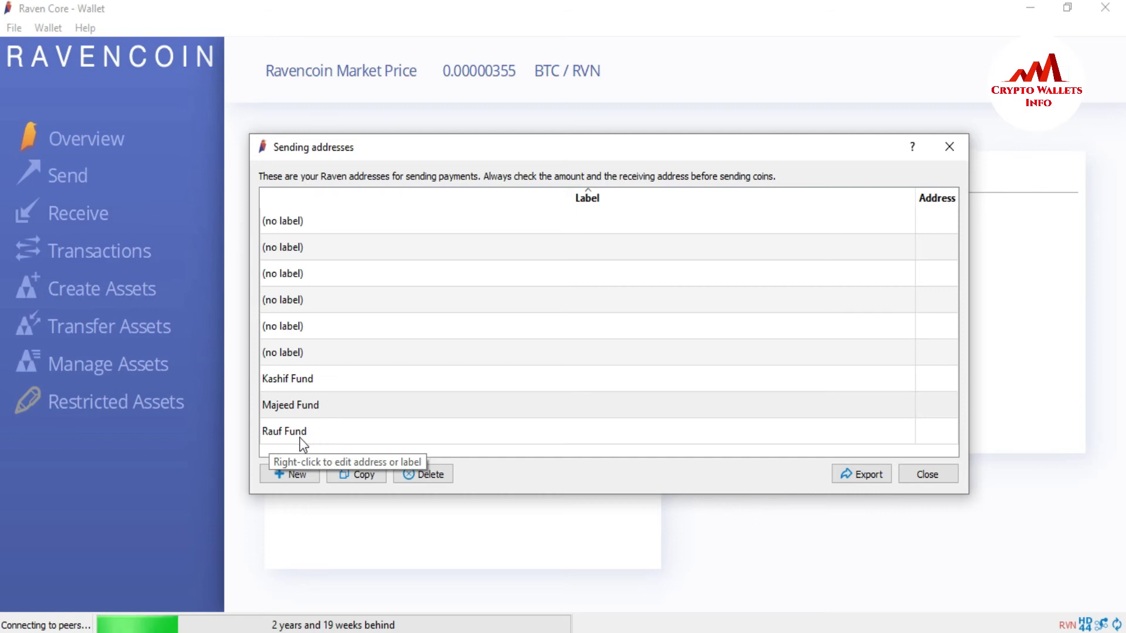
# Step: Close the address book, go to Send, browse the recipient chooser, and focus Pay To
pyautogui.click(928, 473)
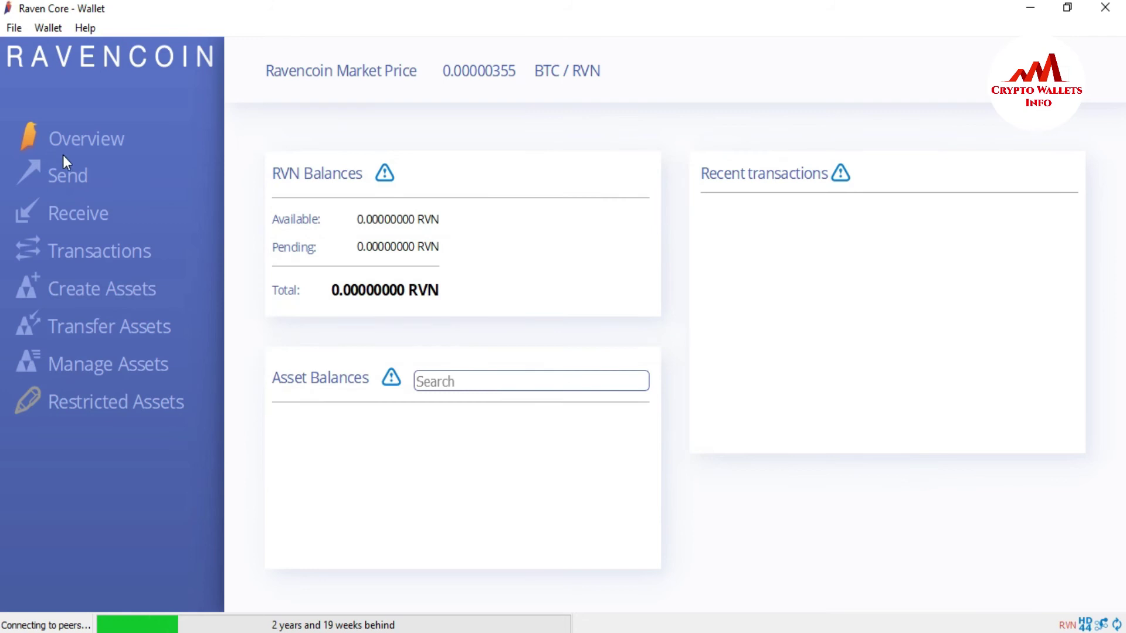
pyautogui.click(68, 175)
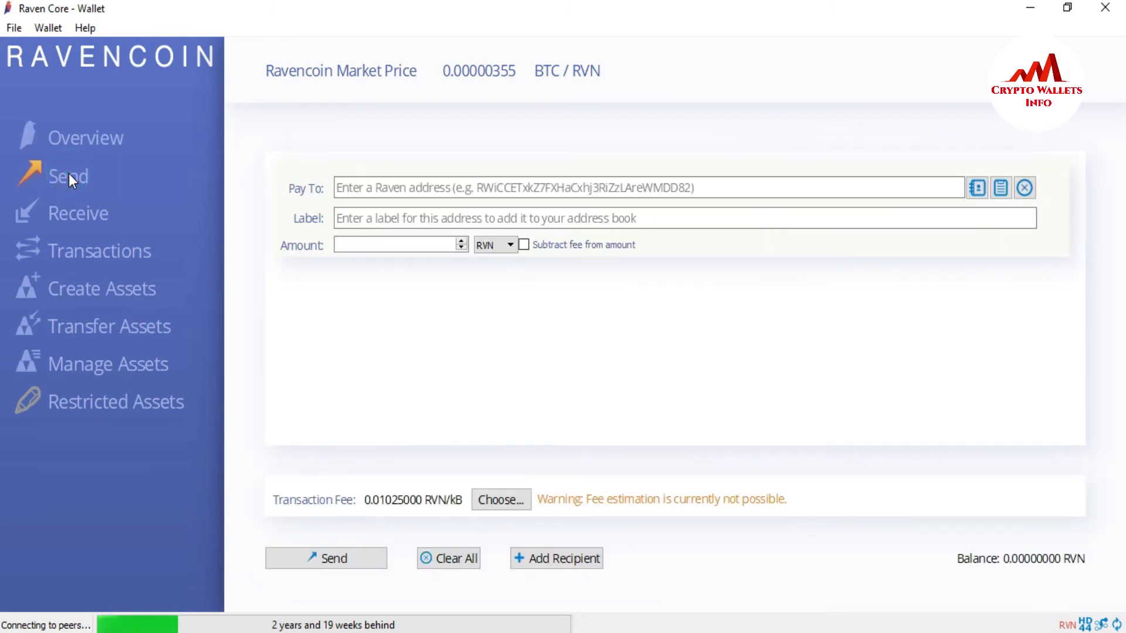
pyautogui.click(979, 187)
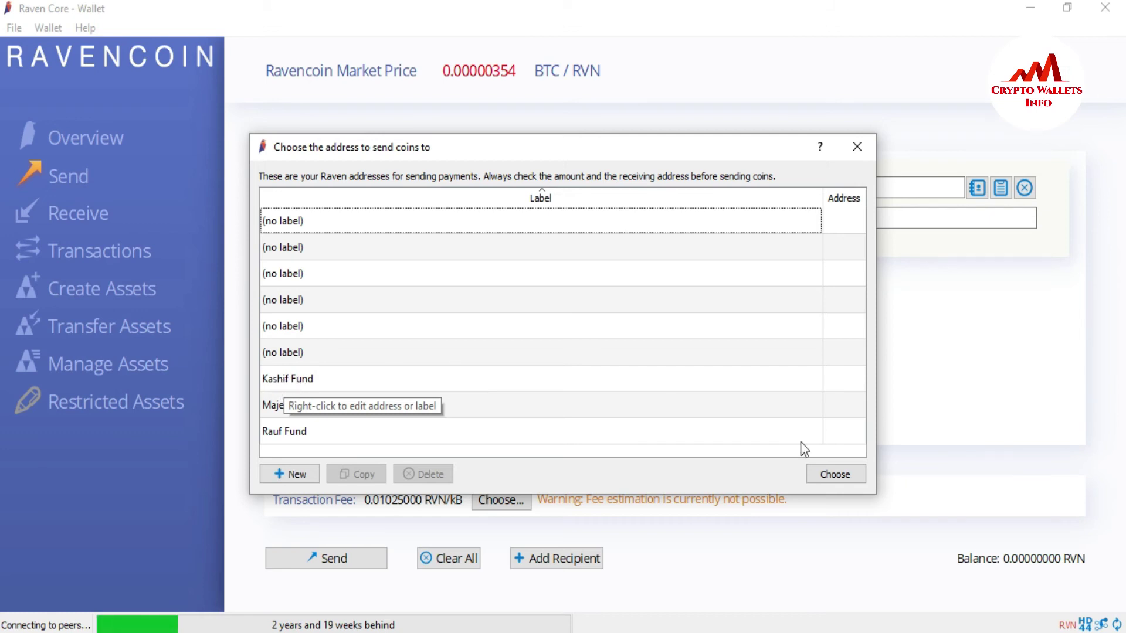
pyautogui.click(833, 472)
pyautogui.click(418, 187)
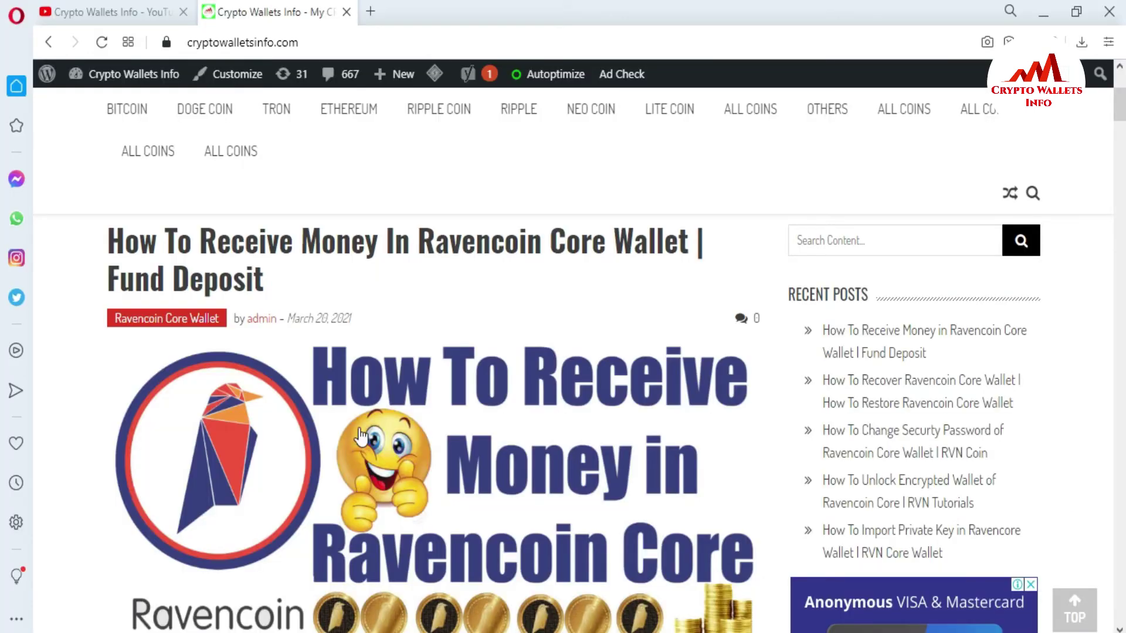
# Step: Glance at the YouTube tab, then return to the Ravencoin receiving-money article
pyautogui.click(99, 5)
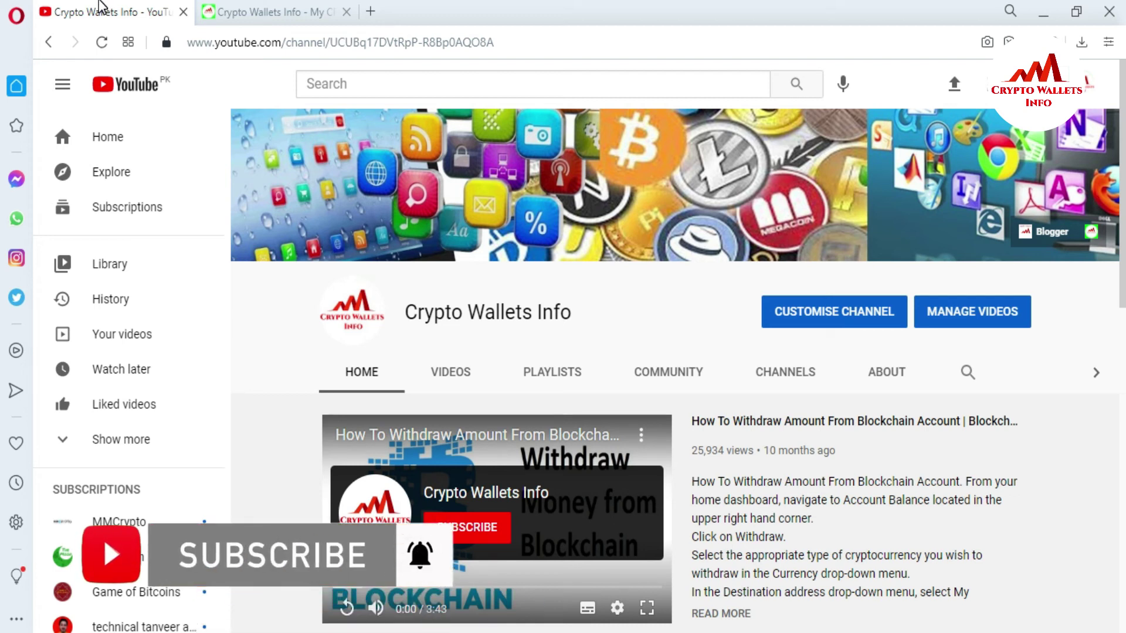
pyautogui.click(302, 11)
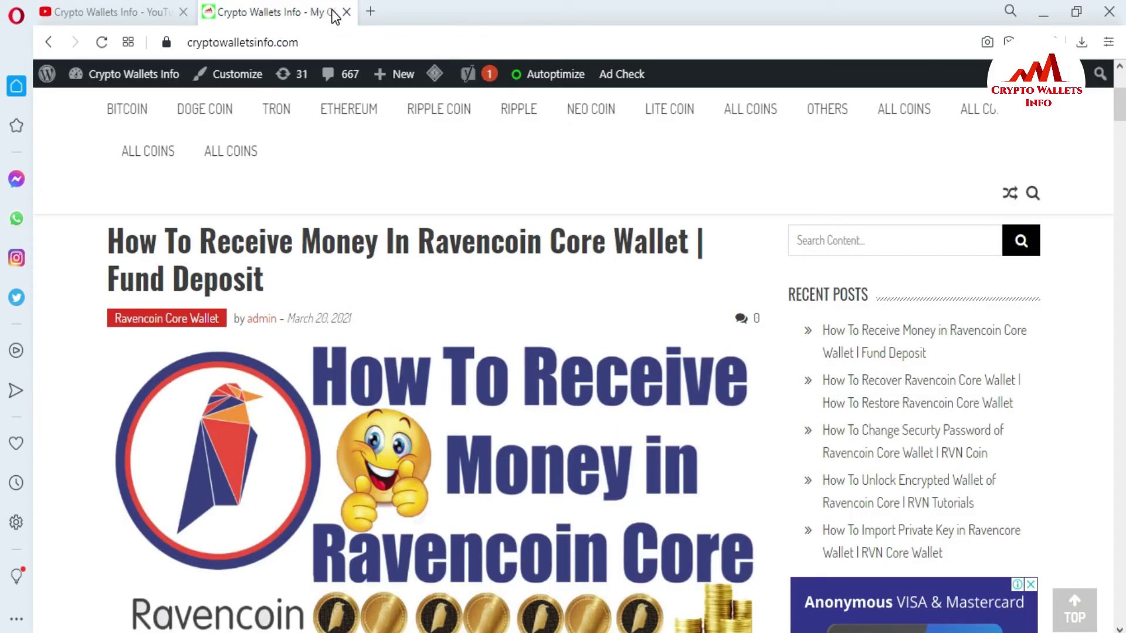